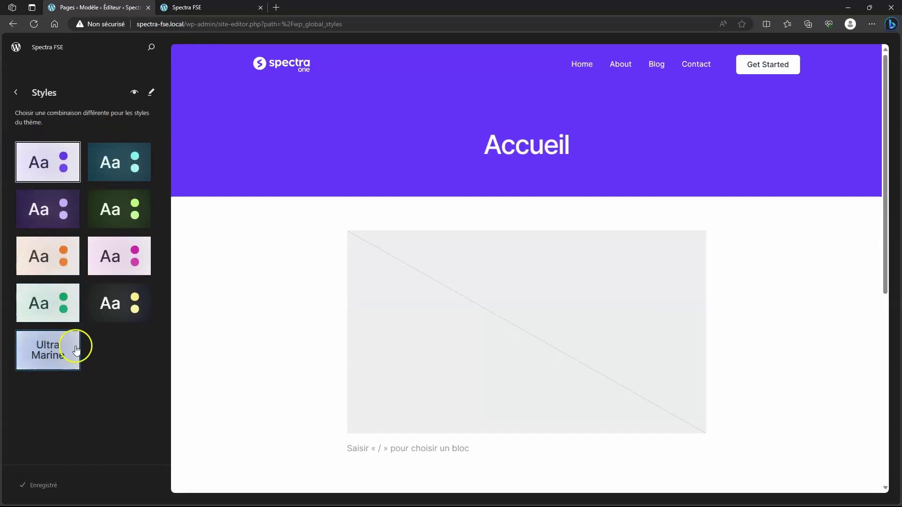
Try several theme style variations, including Rain Forest, Pink and Aquamarine, and return to the default style.
click(73, 348)
click(47, 302)
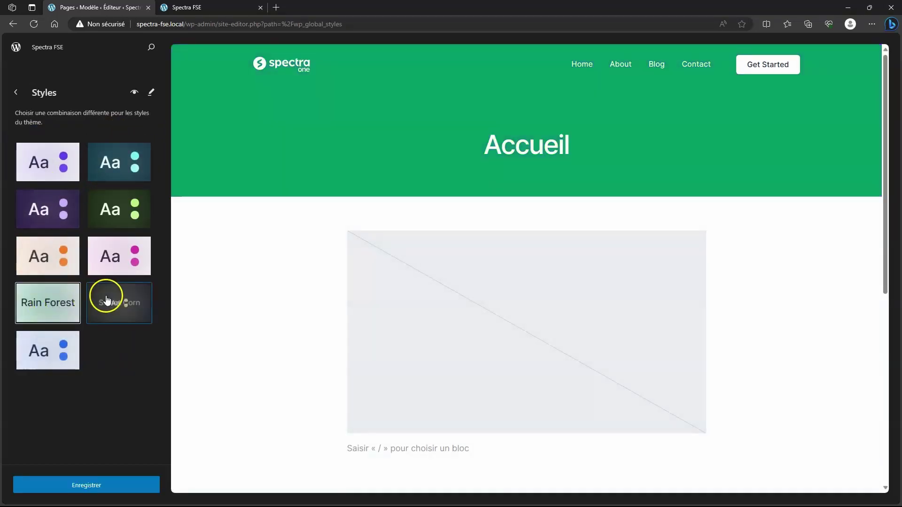
click(107, 300)
click(118, 256)
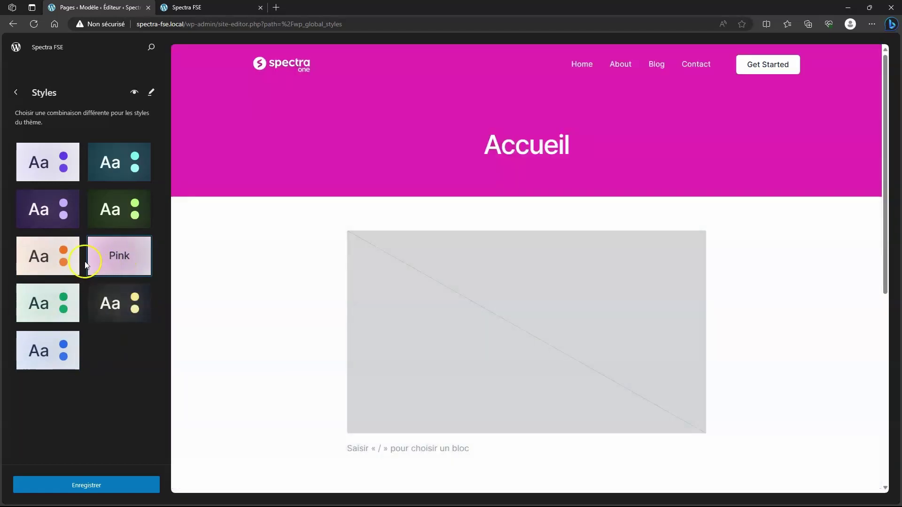
click(39, 258)
click(40, 207)
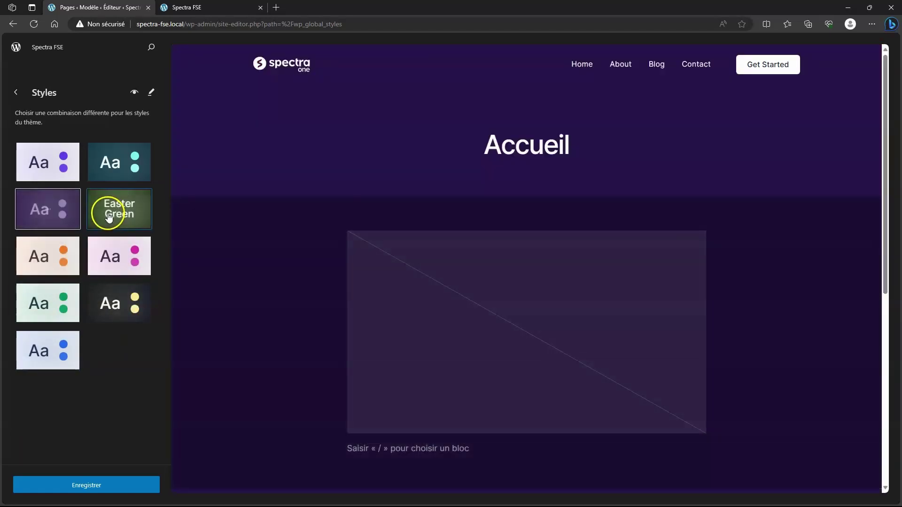
click(120, 159)
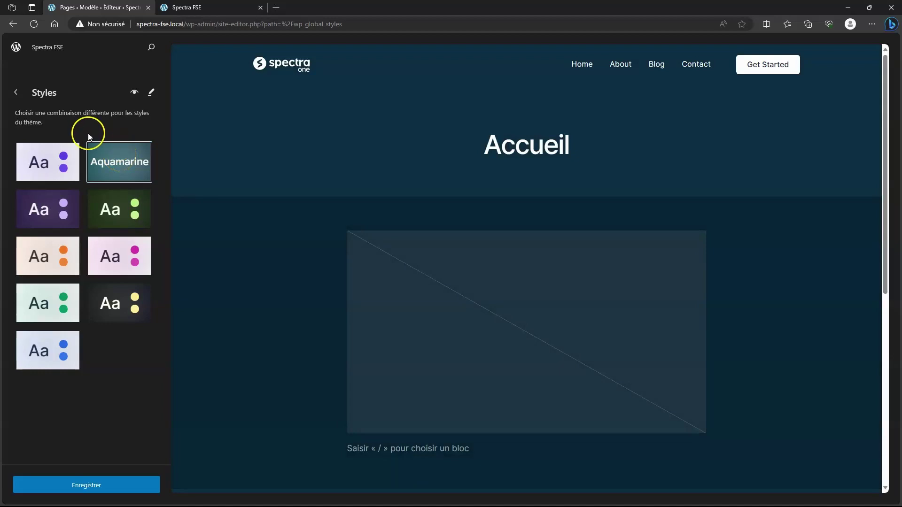
click(39, 160)
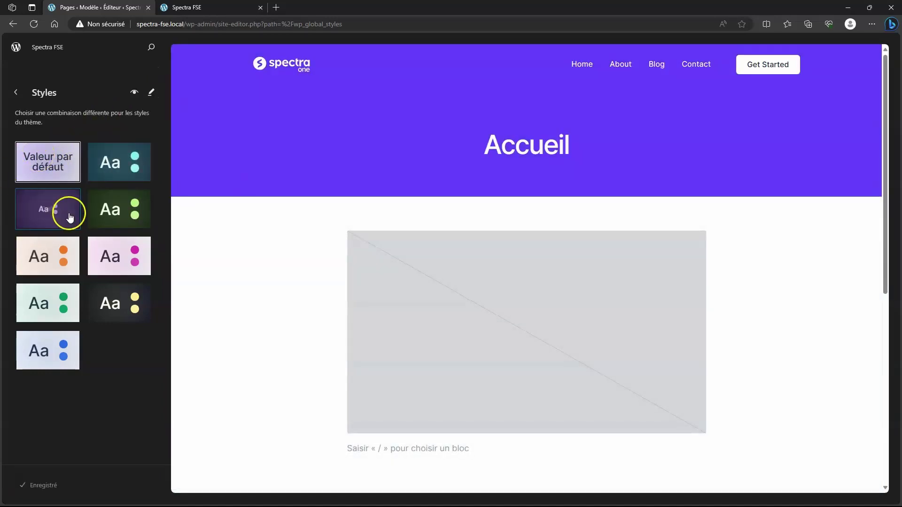
Open the site styles in the full editor, dismiss the page-editing guide and open the typography settings.
click(151, 94)
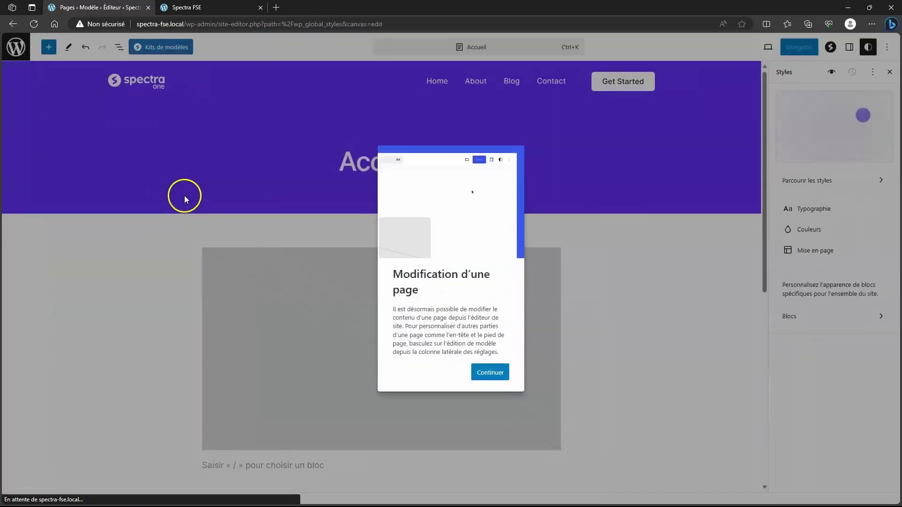
click(184, 195)
click(805, 210)
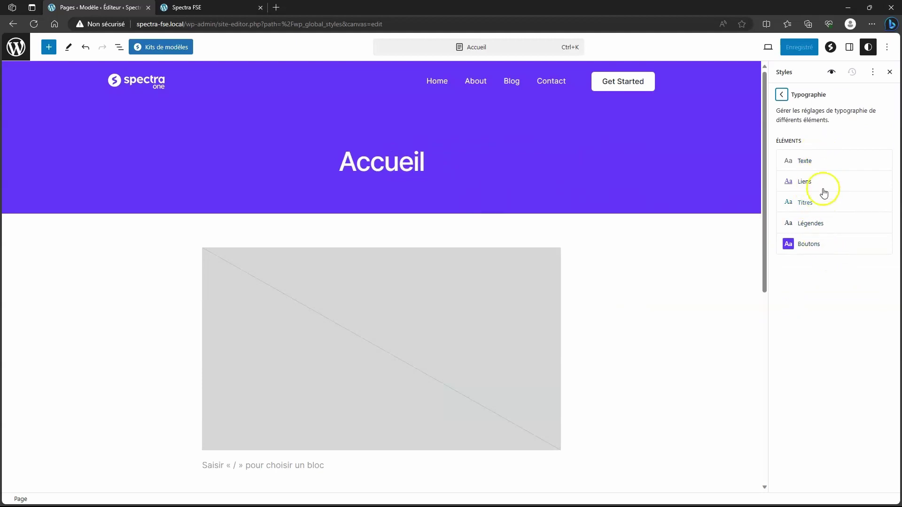
Inspect the fonts available for the site's text element without changing the current one.
click(809, 163)
click(822, 224)
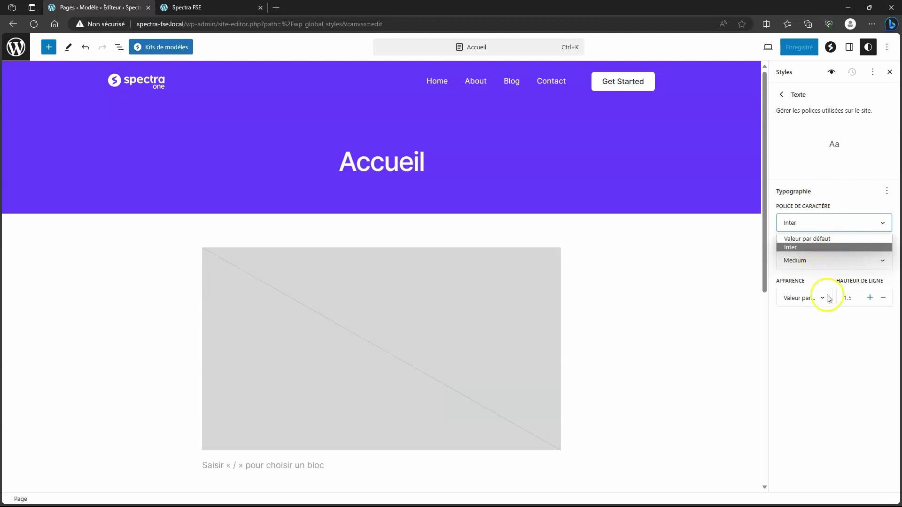
click(830, 337)
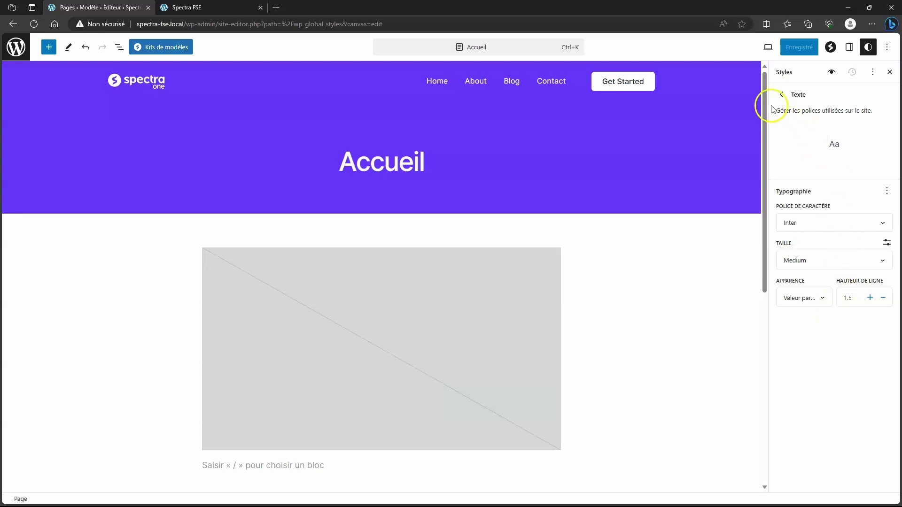
Set the content width in the site's layout dimensions to 900 px.
click(781, 94)
click(781, 94)
click(798, 247)
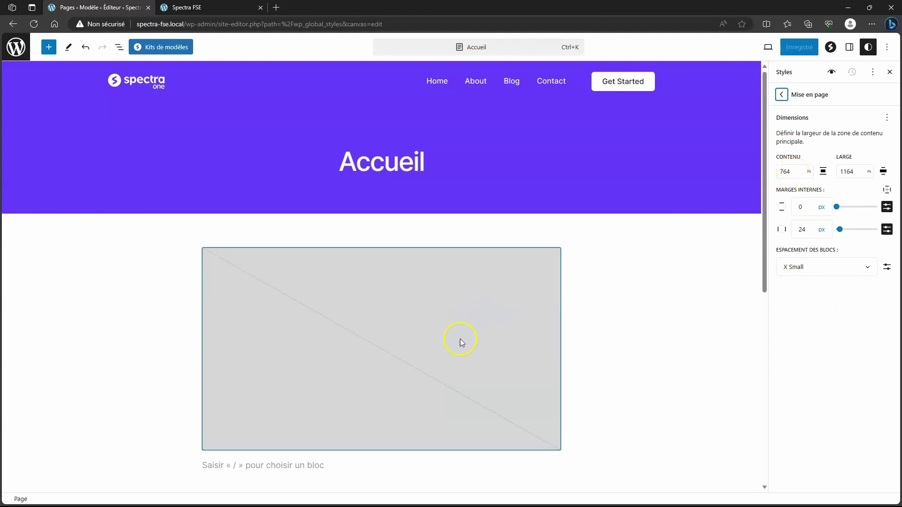
scroll(459, 338, down, 4)
click(340, 270)
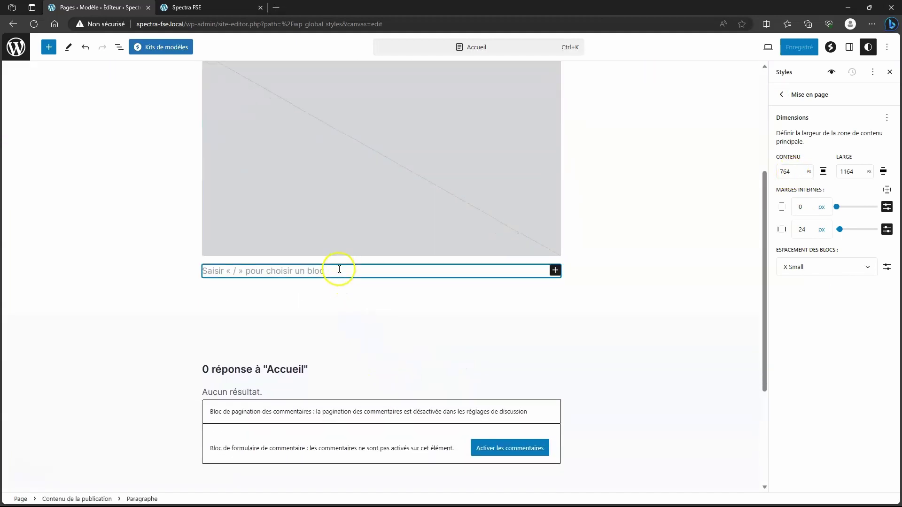
double_click(793, 171)
text(900)
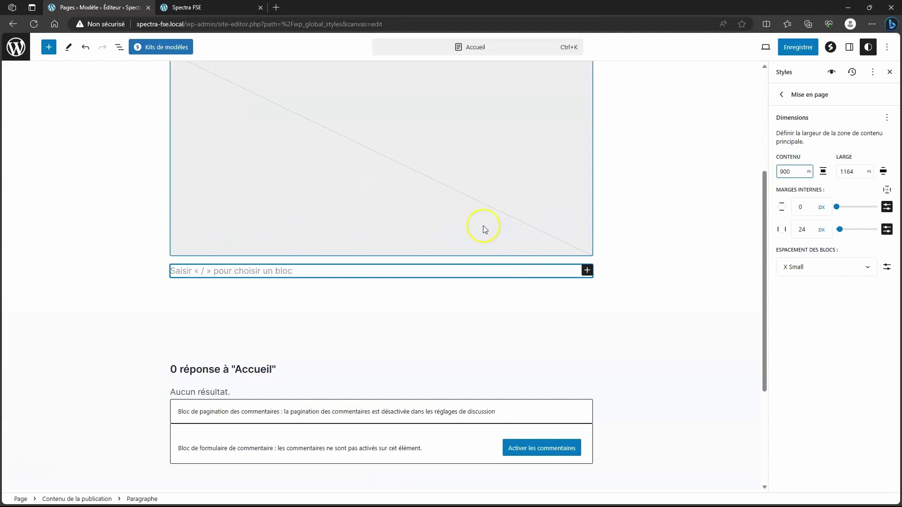
Examine the page structure in the list view by selecting the featured image, post content, paragraph and title blocks.
scroll(599, 201, up, 5)
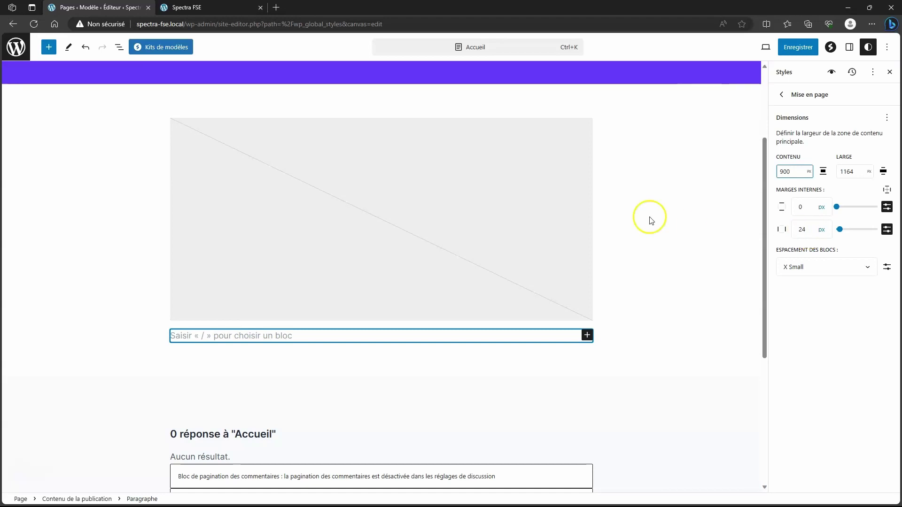
scroll(579, 222, up, 2)
scroll(578, 223, up, 2)
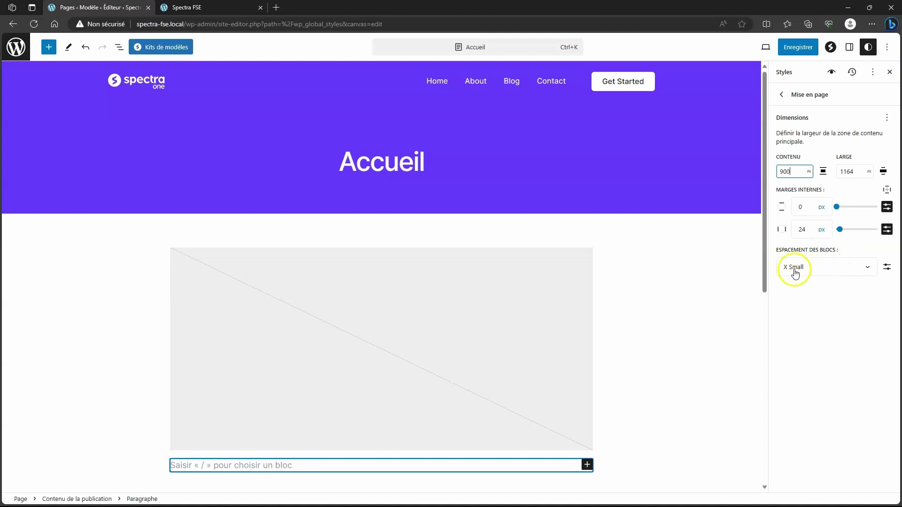
click(115, 48)
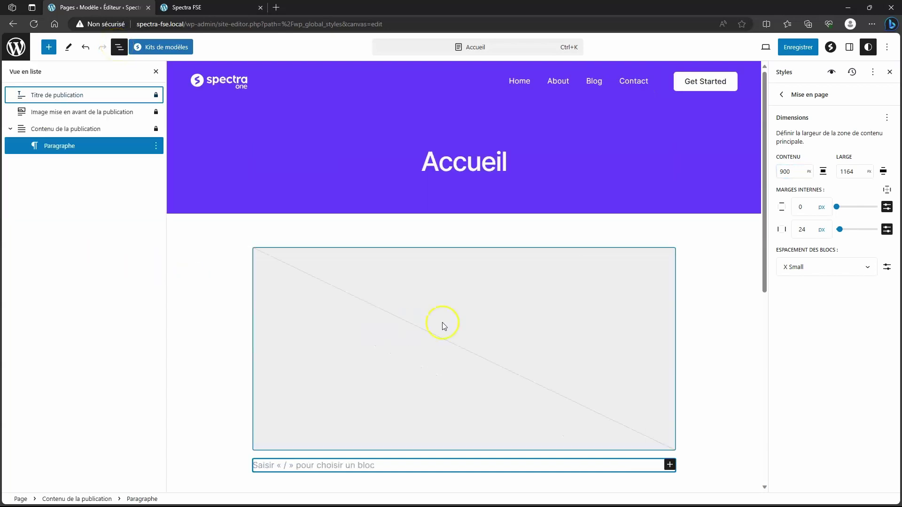
click(67, 130)
click(67, 114)
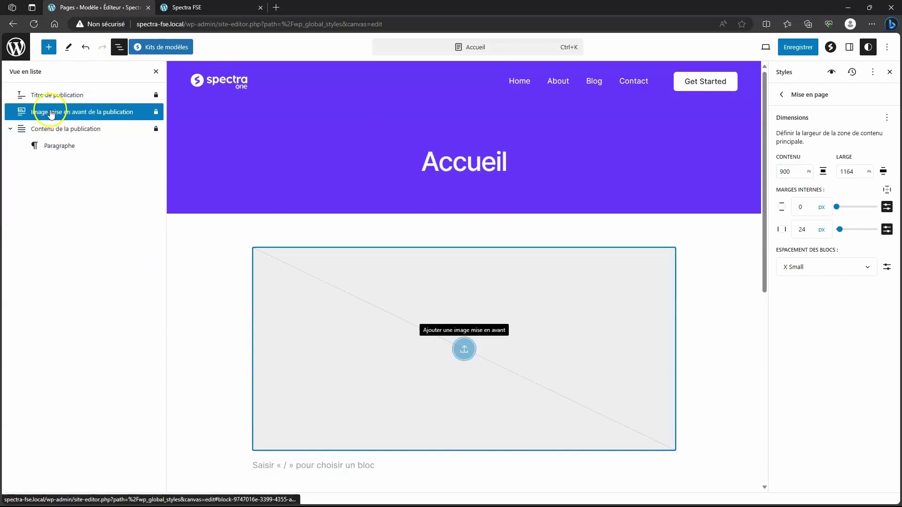
click(49, 130)
click(62, 146)
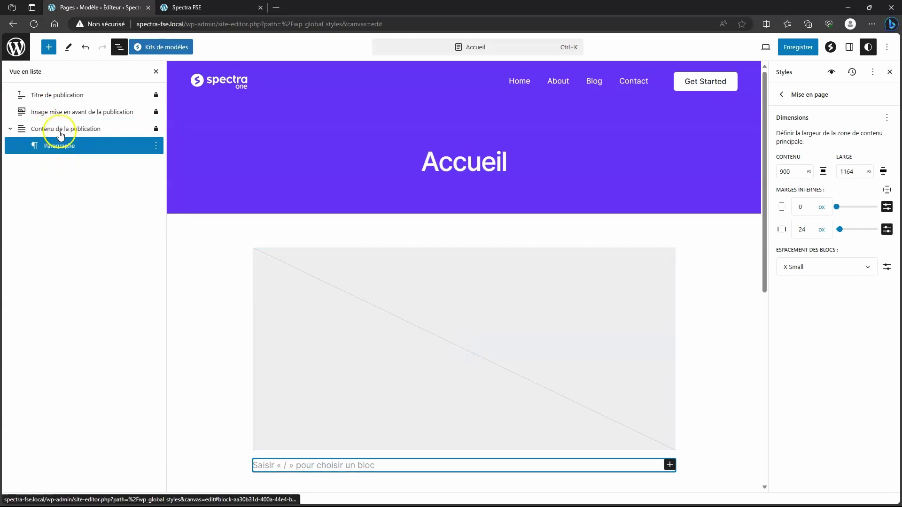
click(36, 94)
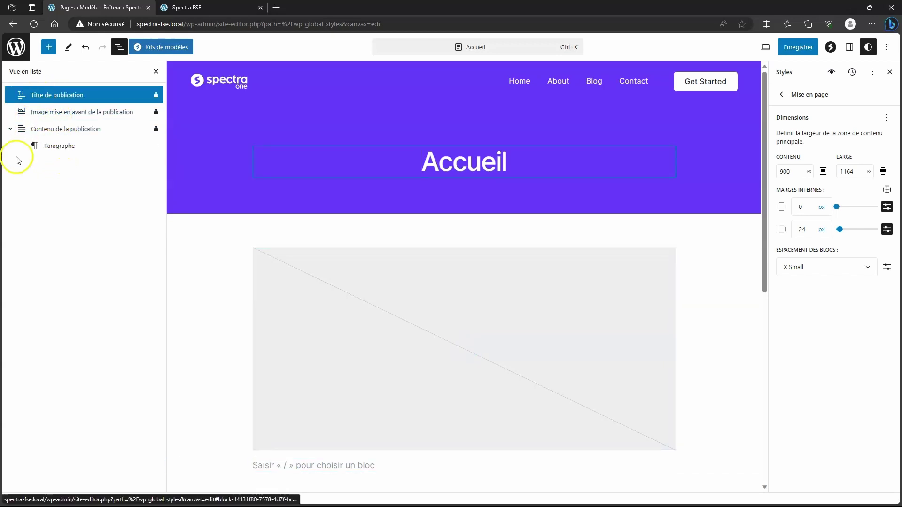
click(118, 47)
click(118, 46)
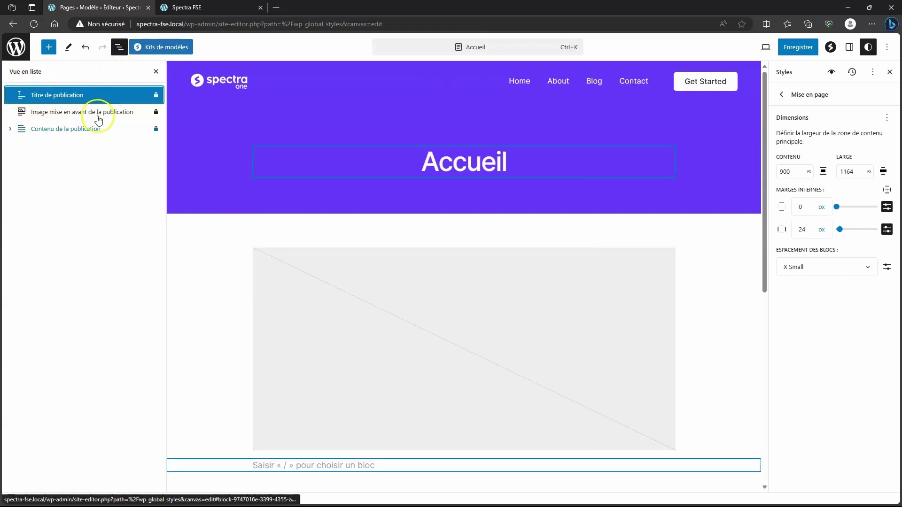
Browse the text samples in the style guide and close it.
click(831, 72)
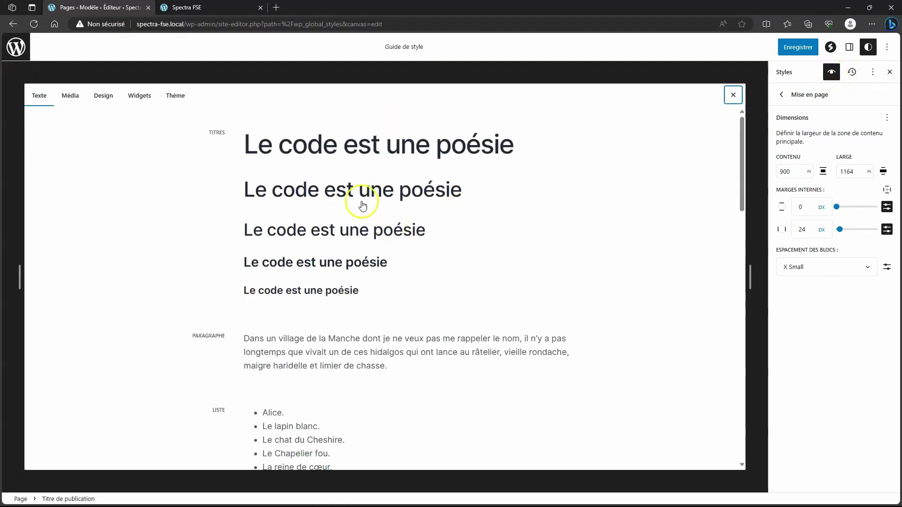
scroll(387, 195, down, 20)
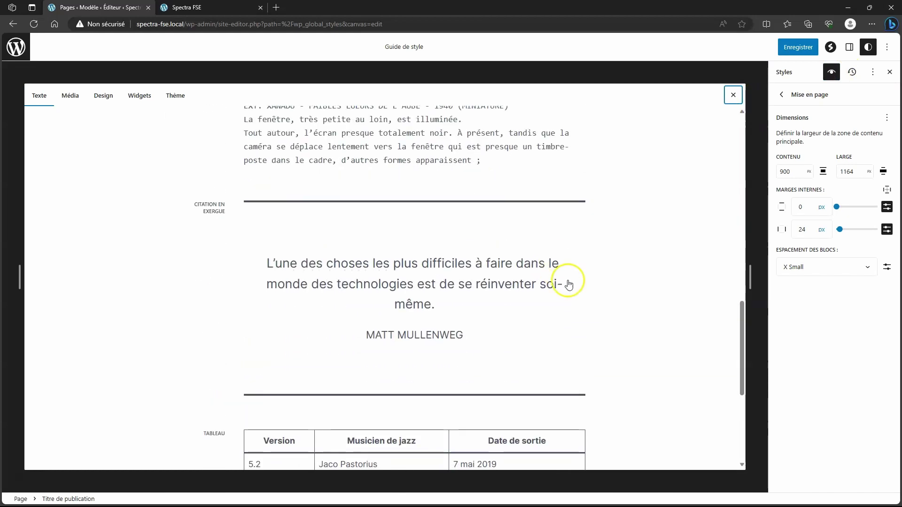
click(733, 95)
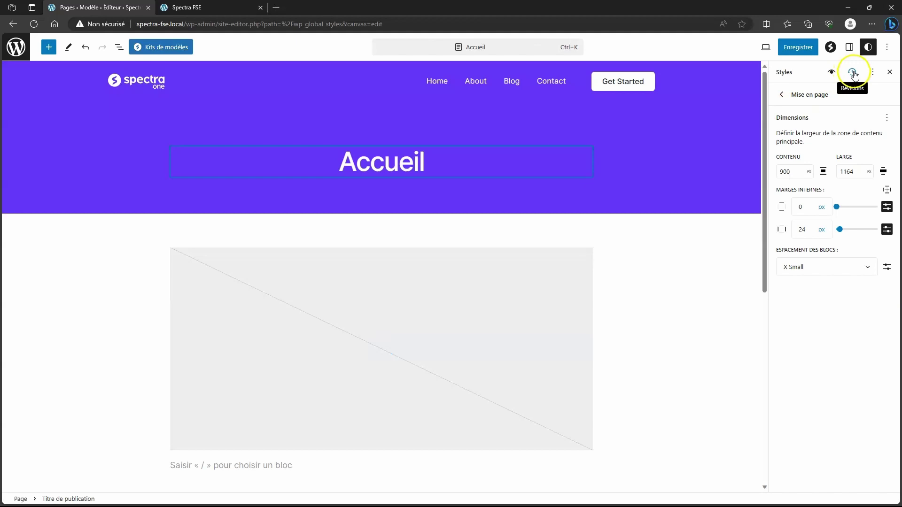
Check the style revisions options and look at the additional CSS editor.
click(853, 73)
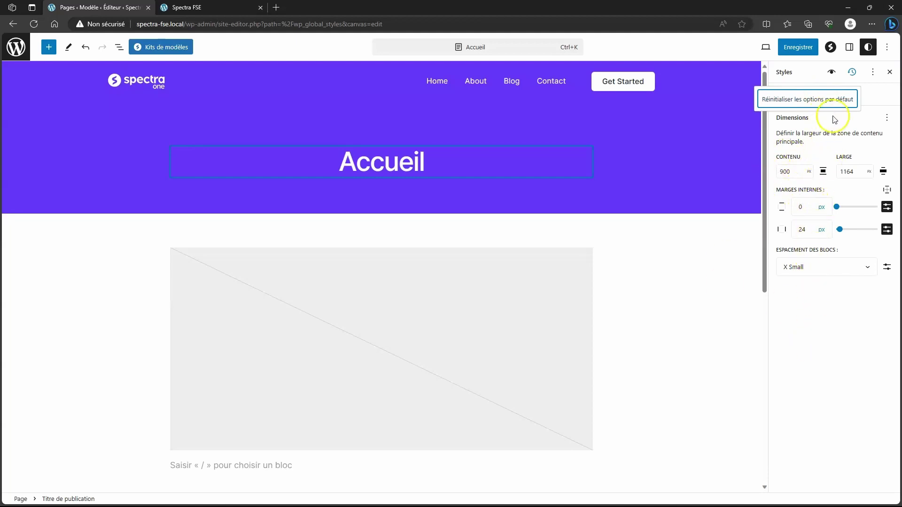
click(872, 72)
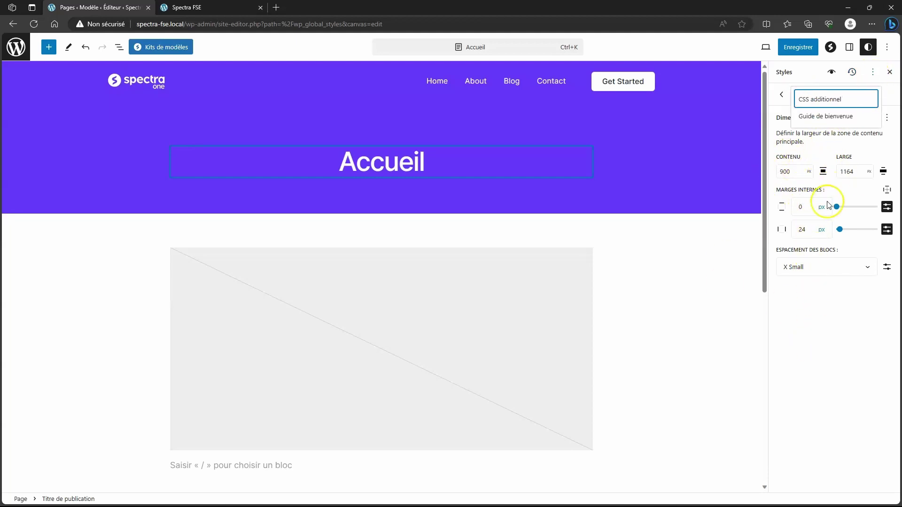
click(820, 100)
click(799, 196)
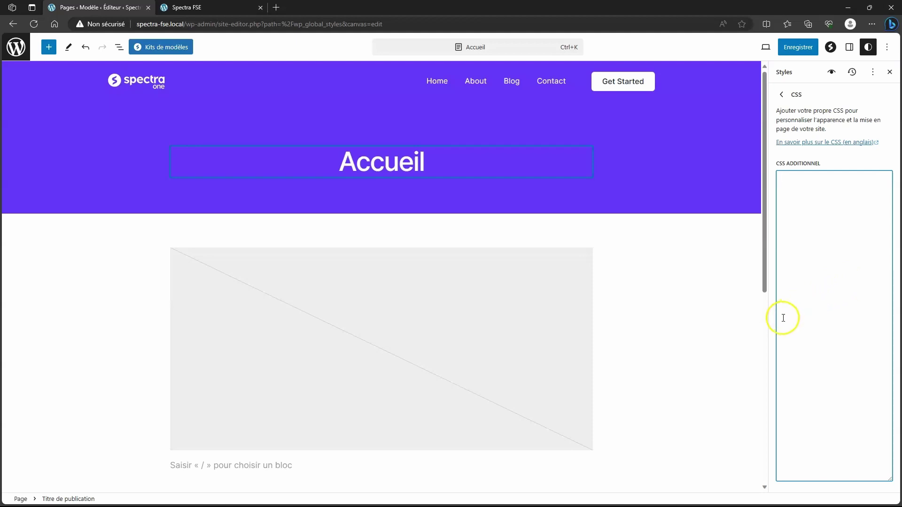
Leave the additional CSS and open the site's colour palette.
click(780, 97)
click(804, 228)
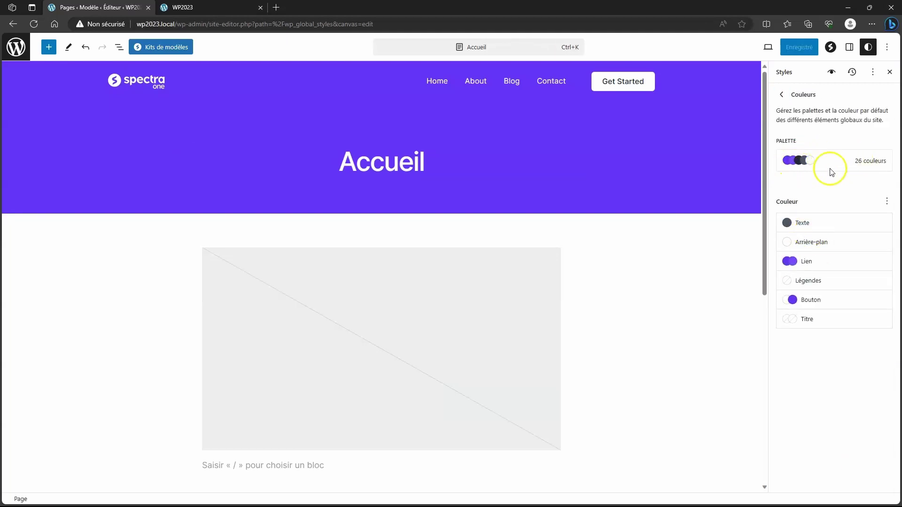
click(865, 161)
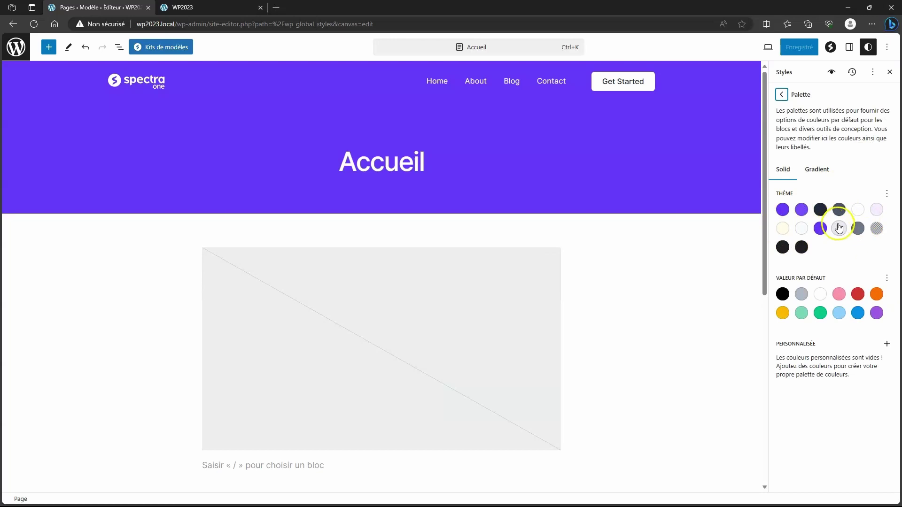
Examine the detailed list of theme colours, including Primary, Secondary, Heading and Body, and close the details.
click(887, 194)
click(858, 224)
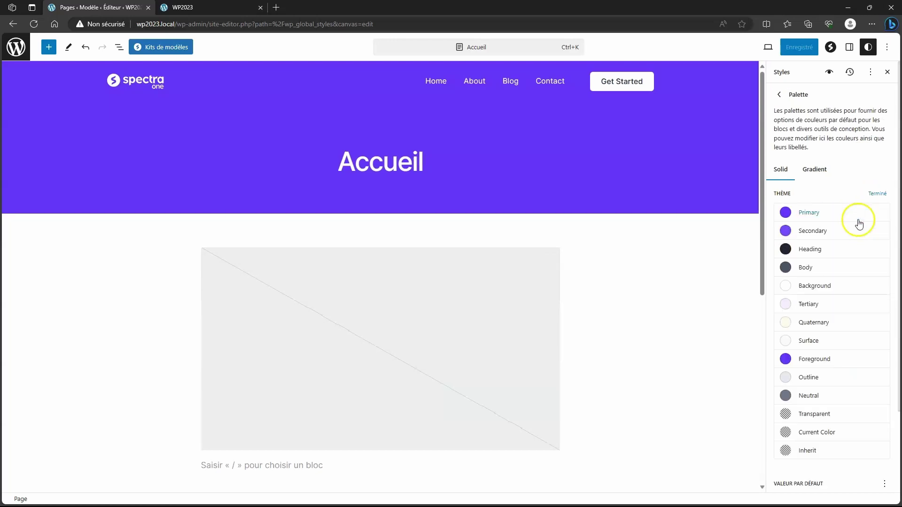
click(786, 213)
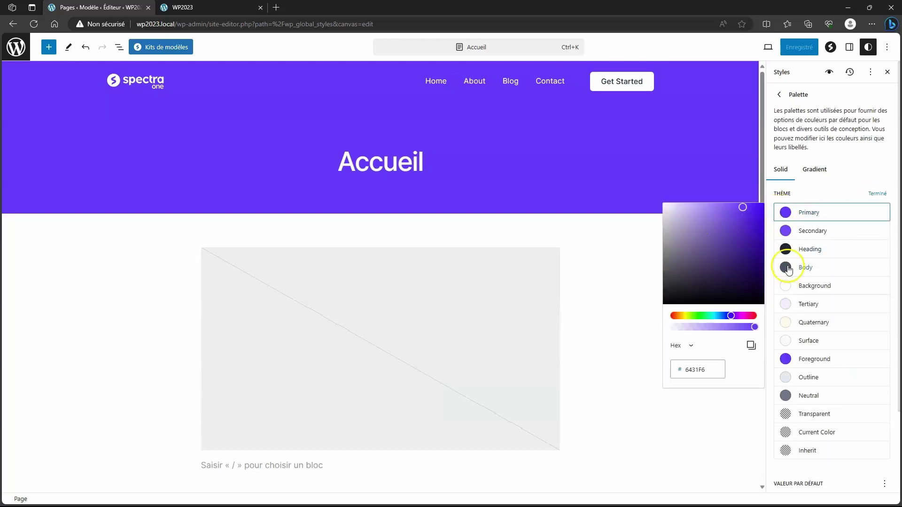
click(785, 230)
click(789, 253)
click(787, 266)
click(834, 196)
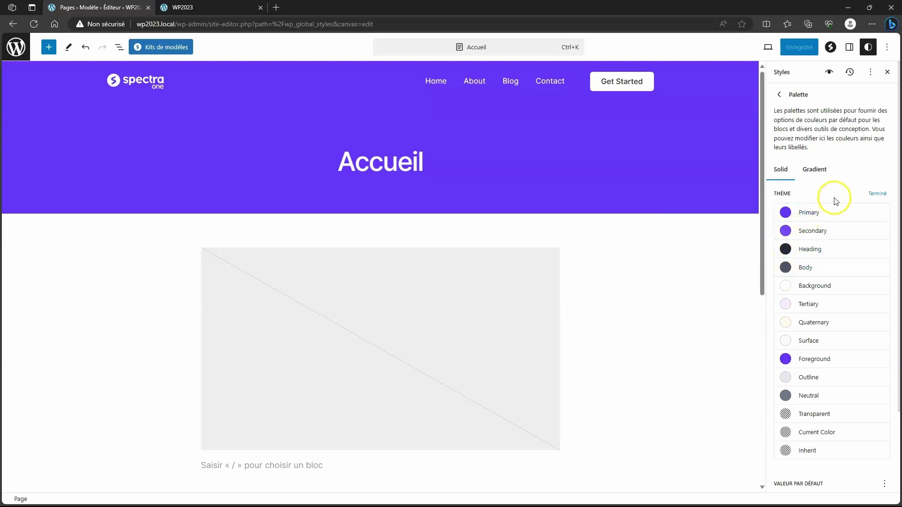
click(872, 198)
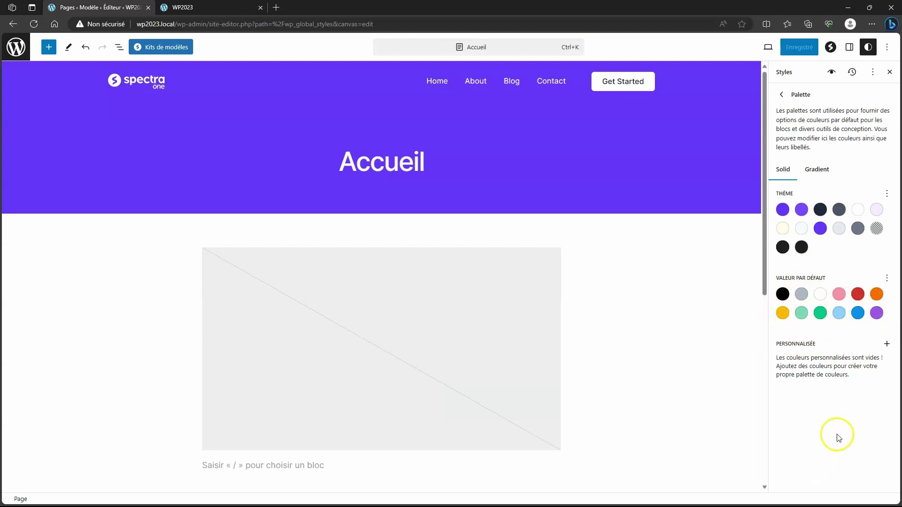
Add a custom palette colour and set it to the red #D80101.
click(888, 344)
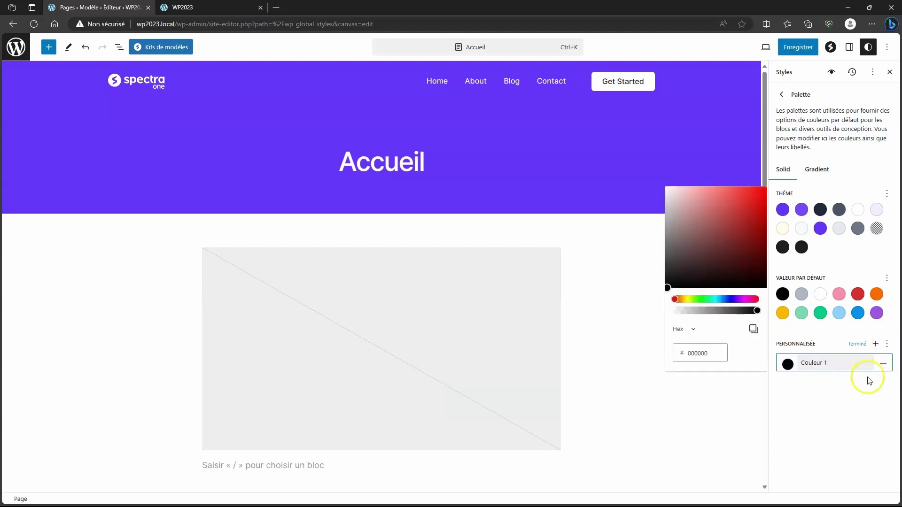
drag(715, 240, 764, 201)
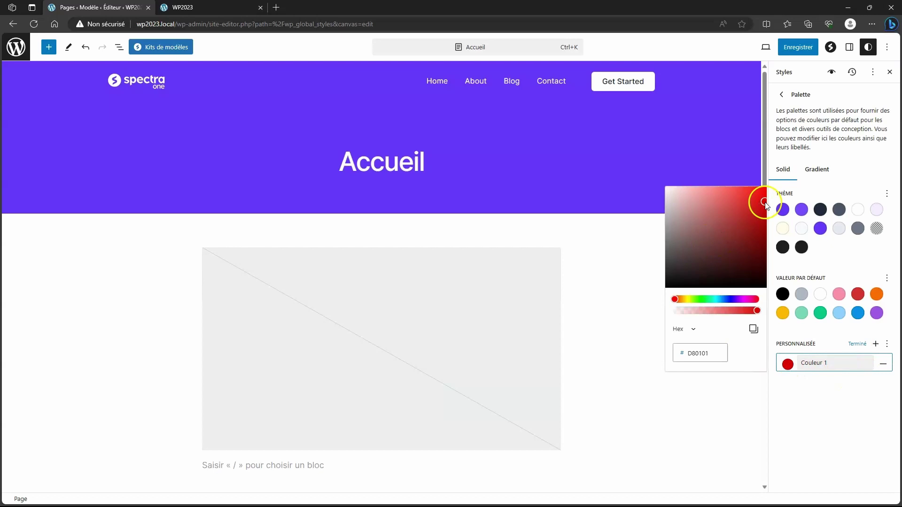
Add two more custom palette colours, an orange set to #FA9200 and a green set to #46D500.
click(874, 343)
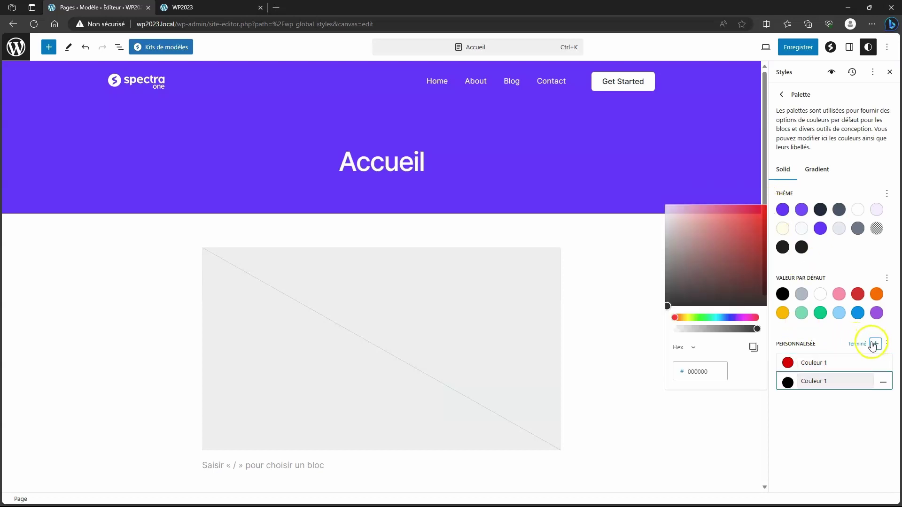
click(684, 317)
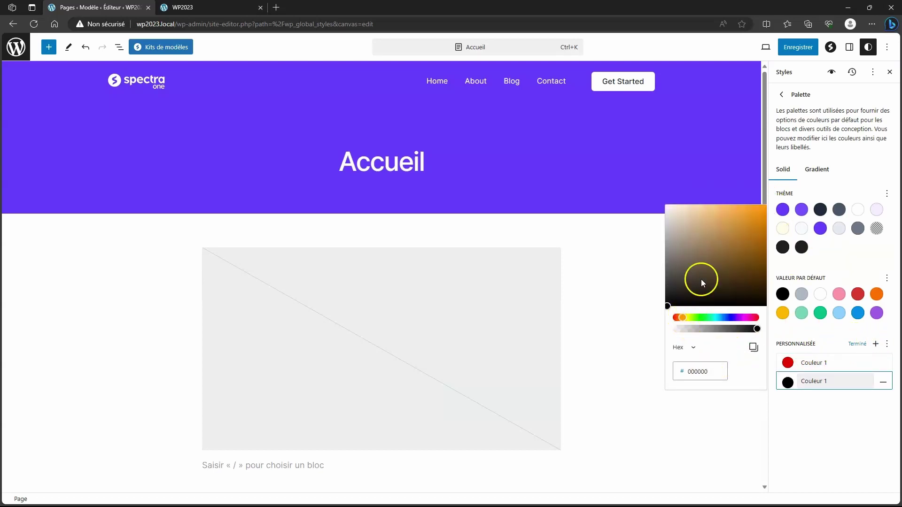
click(876, 345)
click(875, 345)
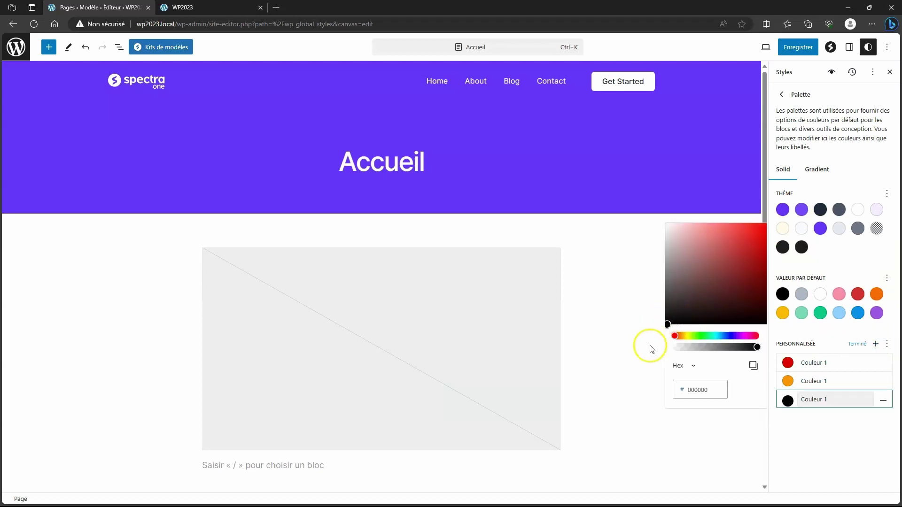
click(699, 336)
click(764, 239)
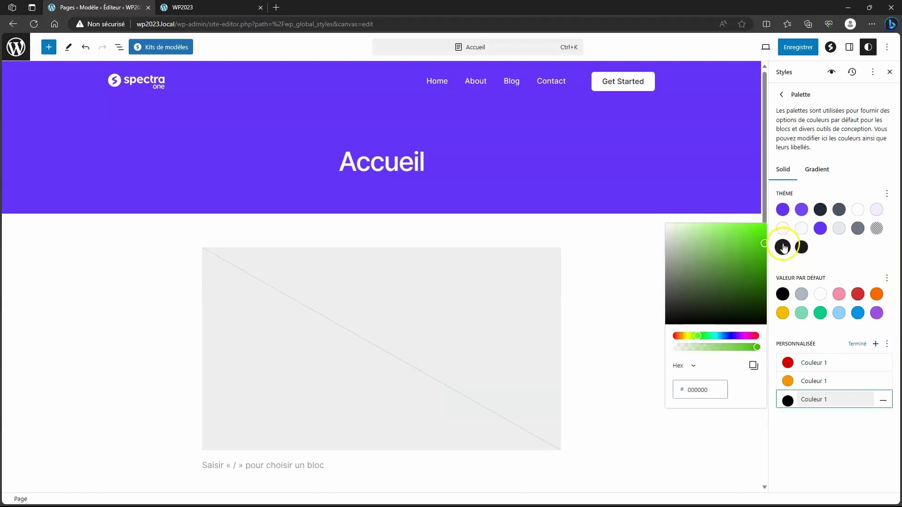
Add another custom palette colour and set it to the light blue #00B8FD.
click(877, 344)
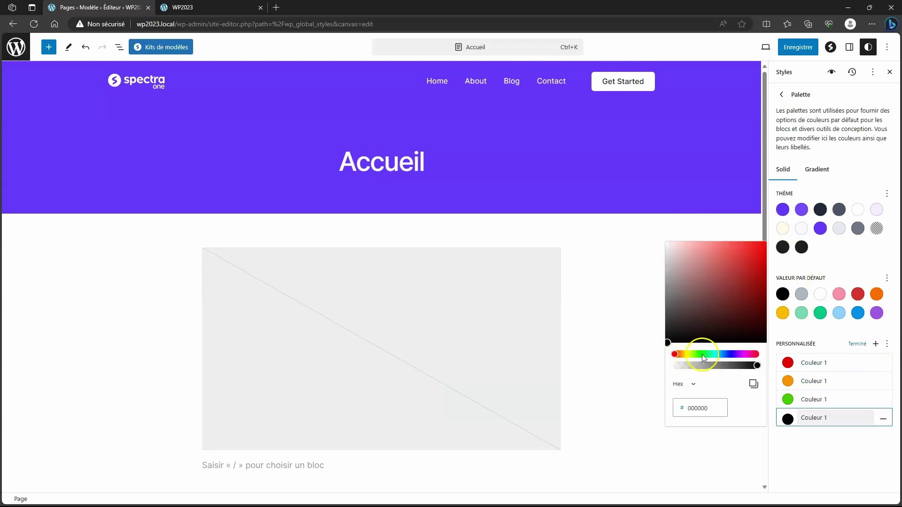
click(720, 354)
click(764, 244)
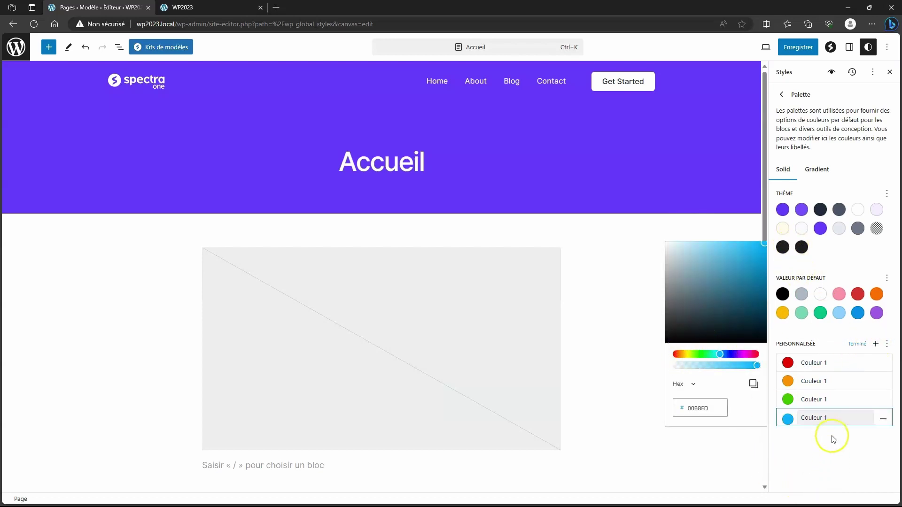
click(841, 446)
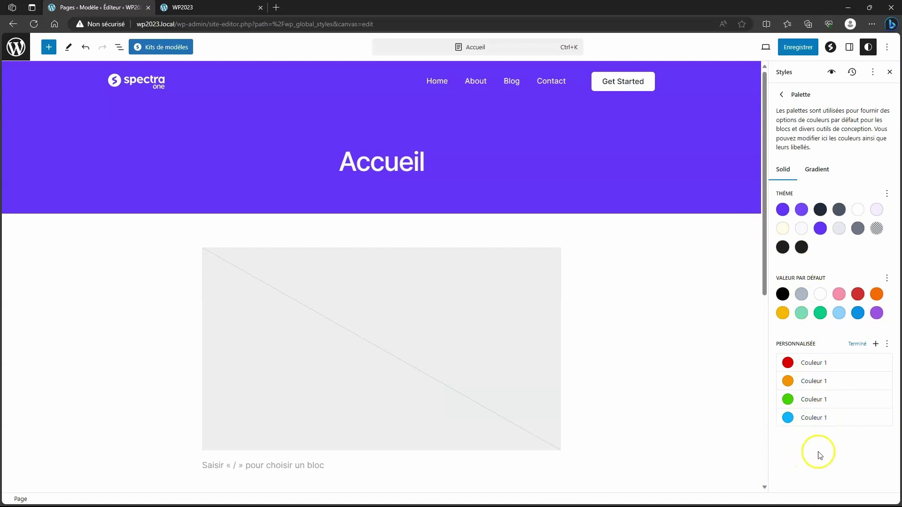
Rename the red custom colour as Rouge and the orange one as Orange.
click(830, 366)
drag(831, 366, 793, 368)
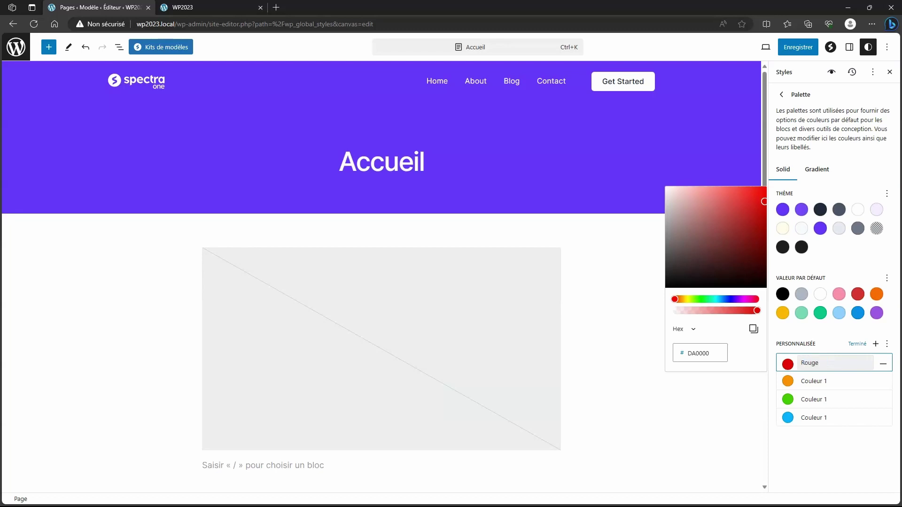
click(826, 381)
drag(832, 381, 799, 381)
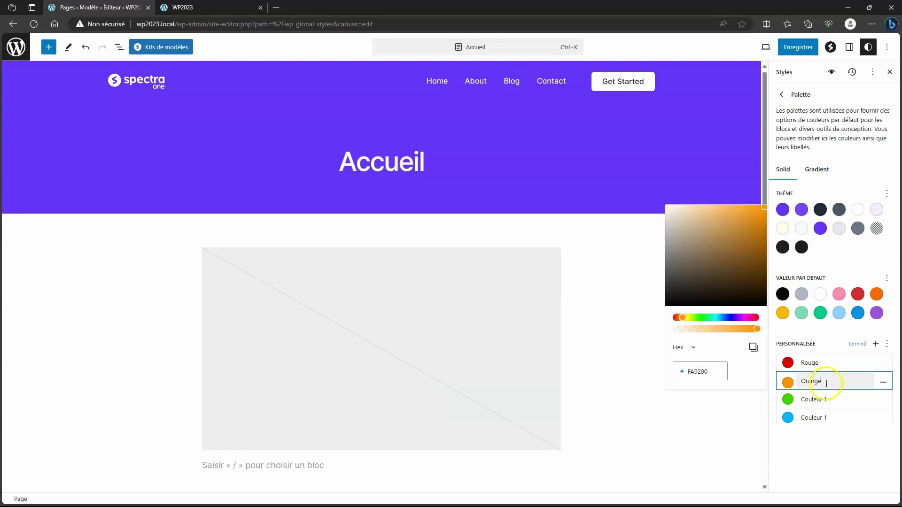
Rename the green custom colour as Vert and the light blue one as Bleu.
click(823, 400)
drag(833, 400, 783, 403)
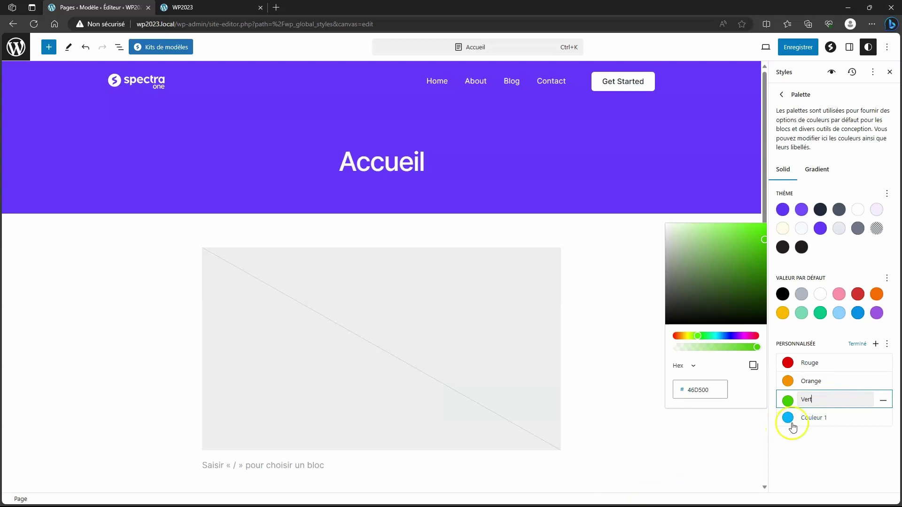
click(811, 418)
drag(821, 420, 797, 429)
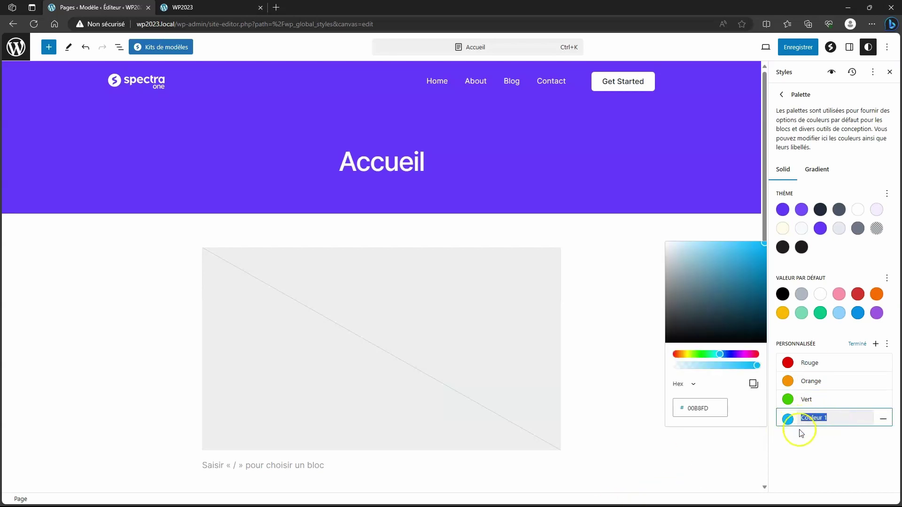
text(Bleu)
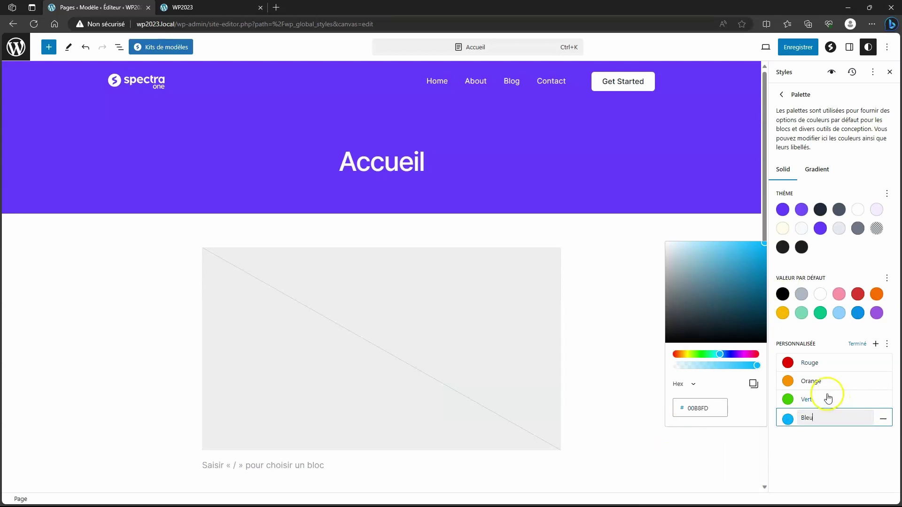
Finish editing the custom colours and save the site's style changes.
click(856, 344)
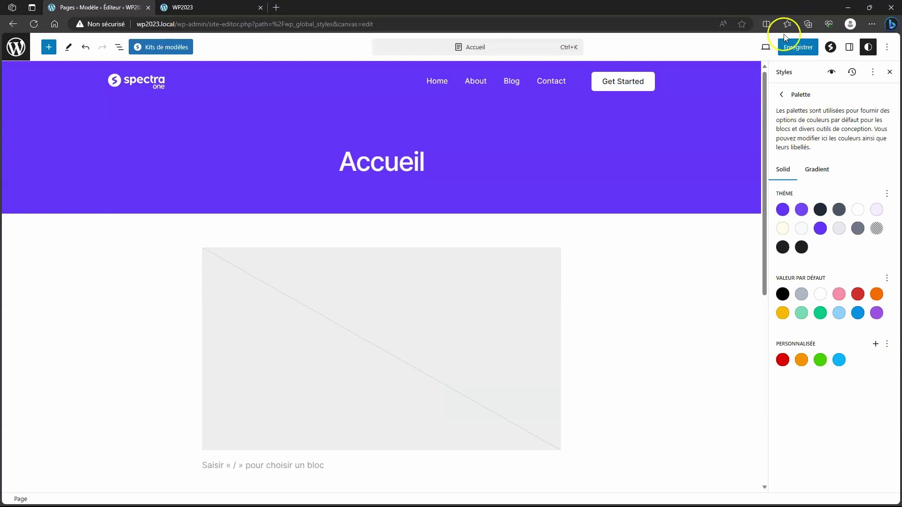
click(794, 47)
click(798, 47)
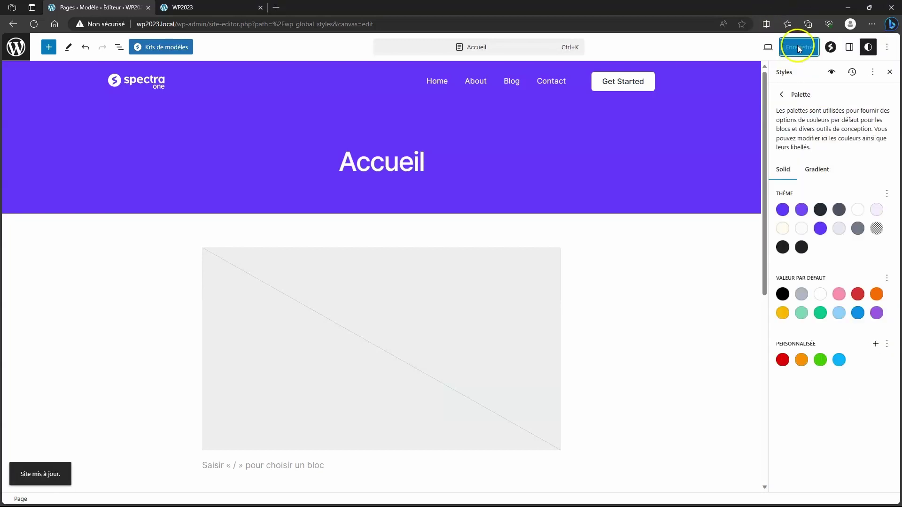
Try the custom colours Rouge, Orange and Vert on the site's text, and settle on Bleu.
click(781, 93)
click(839, 224)
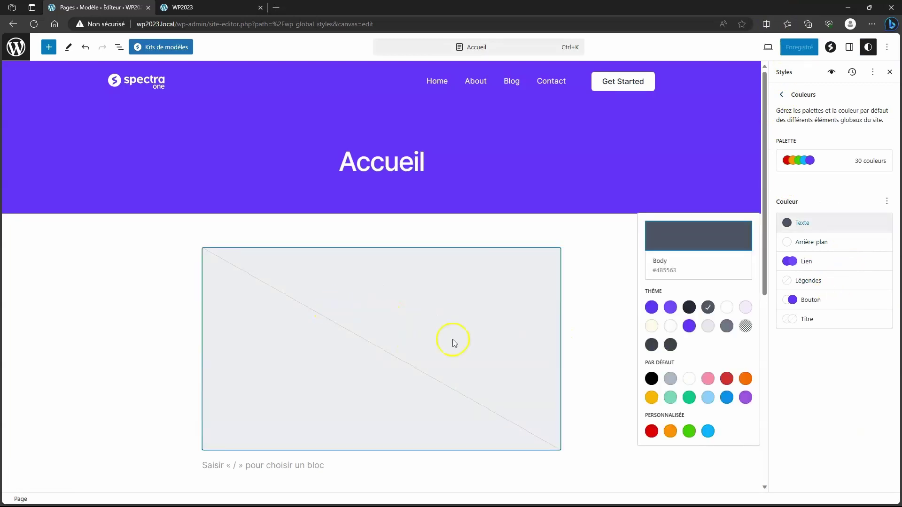
click(651, 429)
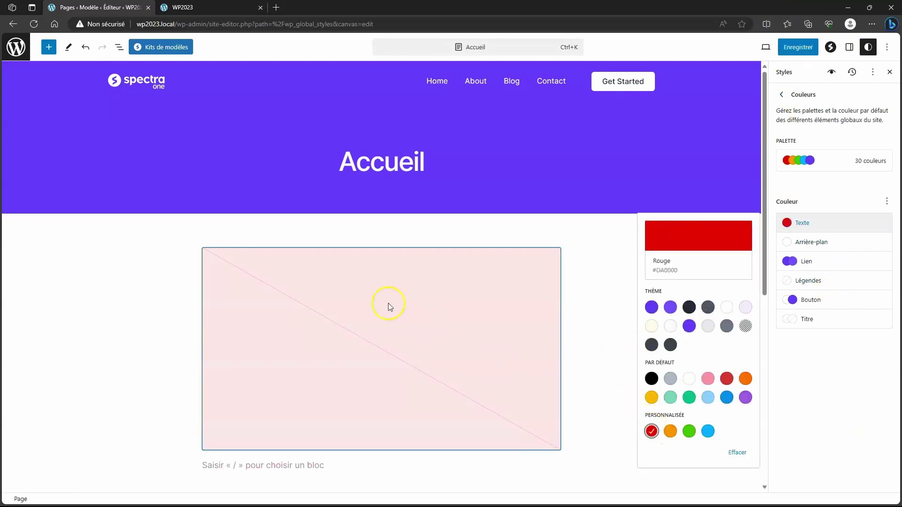
click(670, 431)
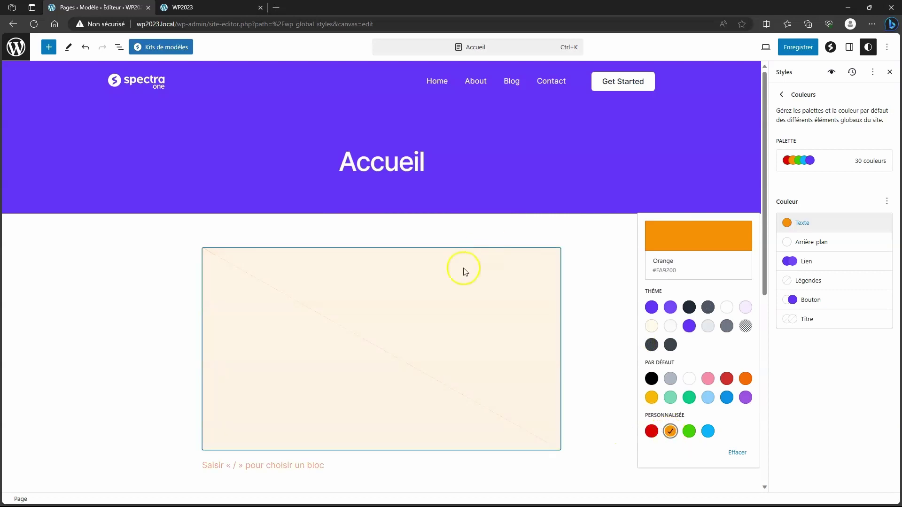
click(689, 430)
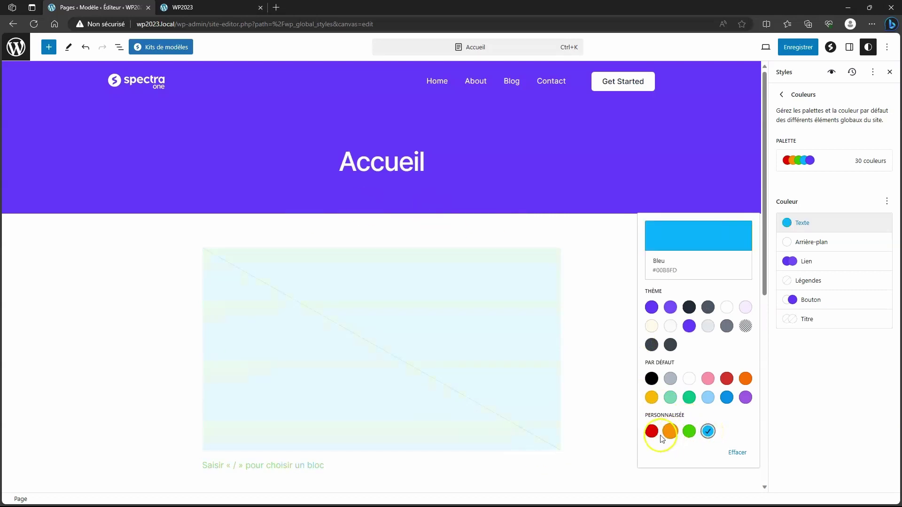
click(637, 431)
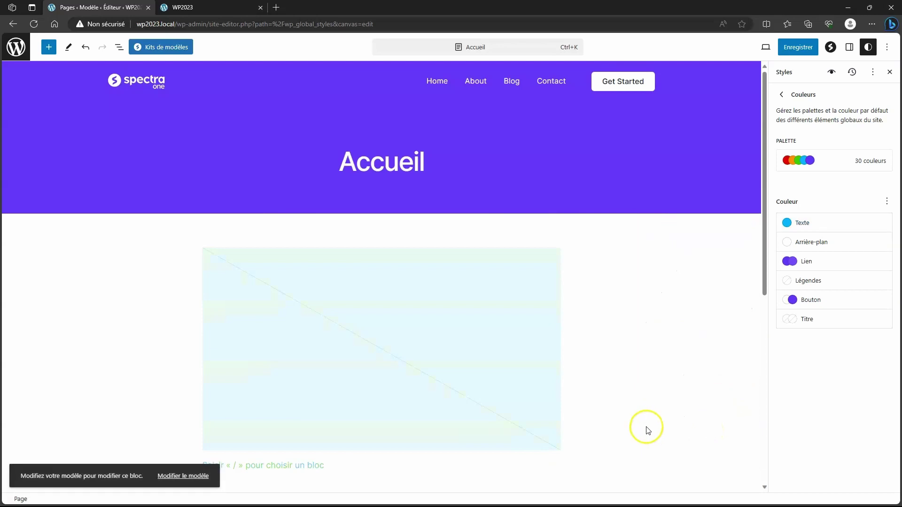
Set the site's background colour to Vert and the default link colour to Orange, trying Bleu for the links first.
click(805, 243)
click(689, 473)
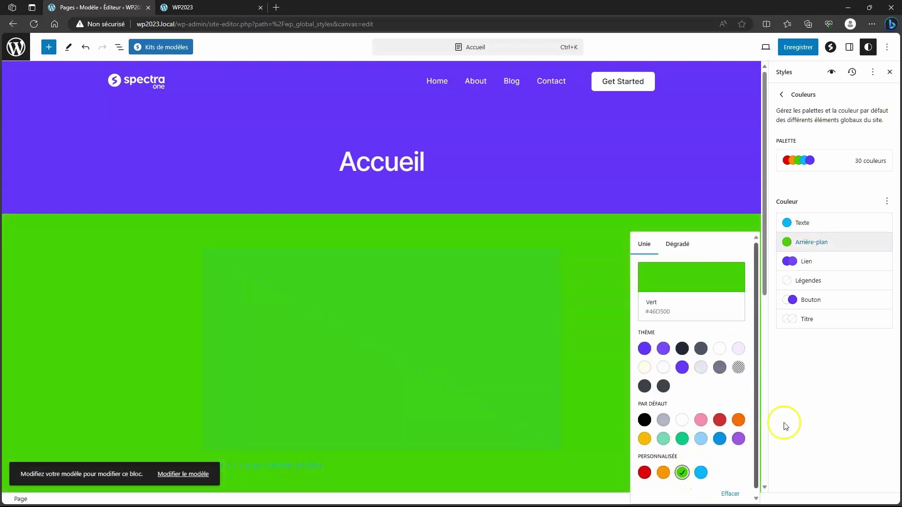
click(831, 402)
click(790, 266)
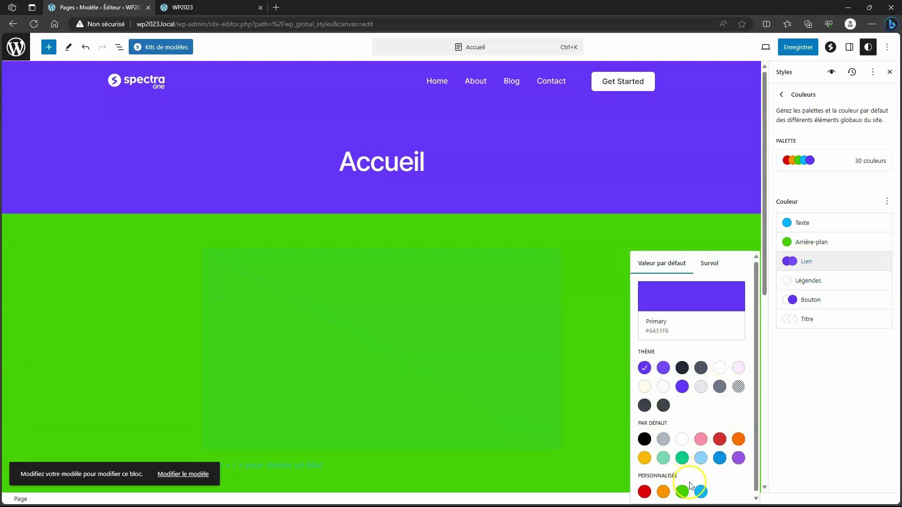
click(700, 491)
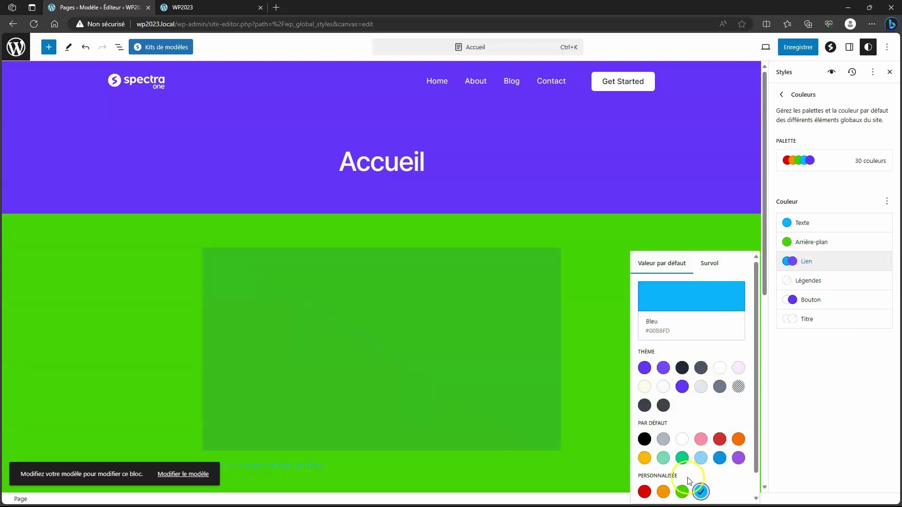
click(664, 492)
click(841, 388)
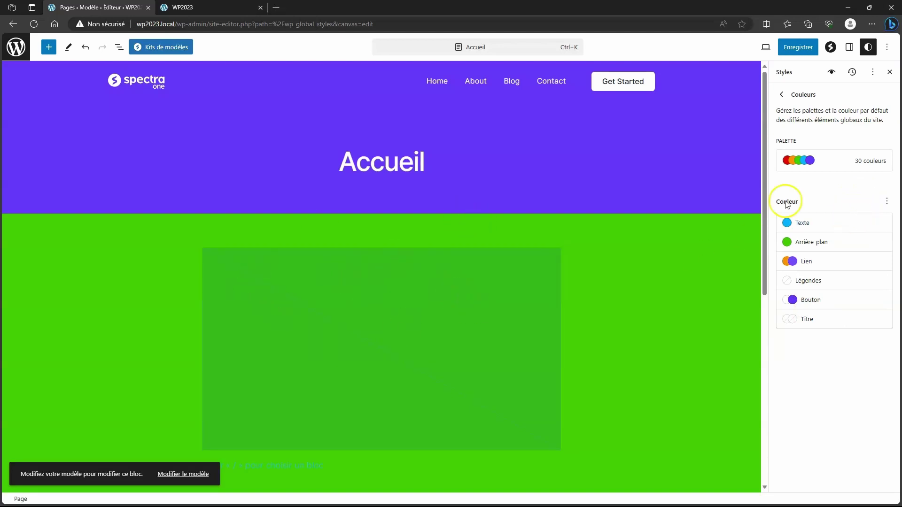
Return to the site's colour palette and remove all the custom colours.
click(782, 94)
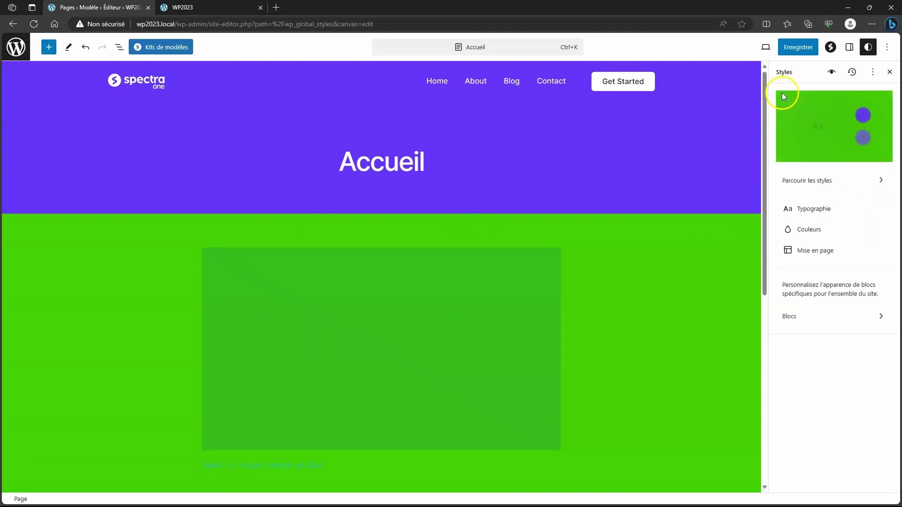
click(798, 229)
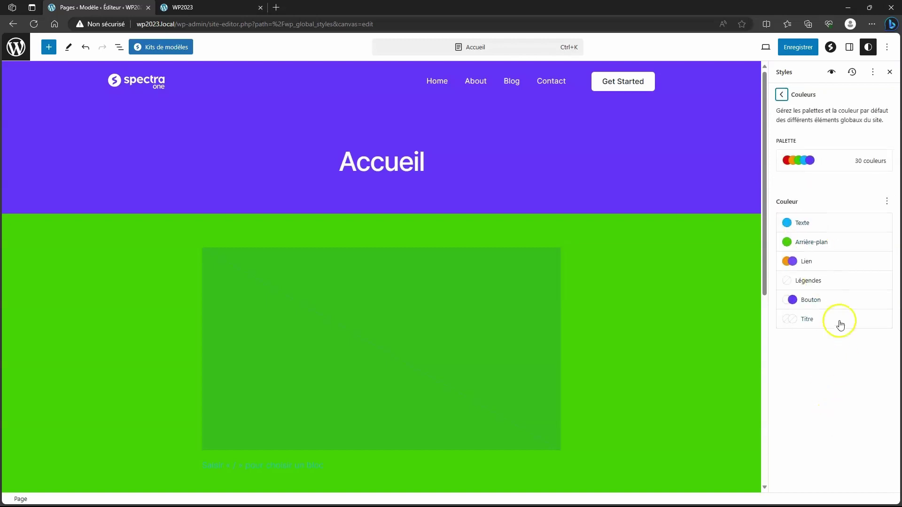
click(879, 163)
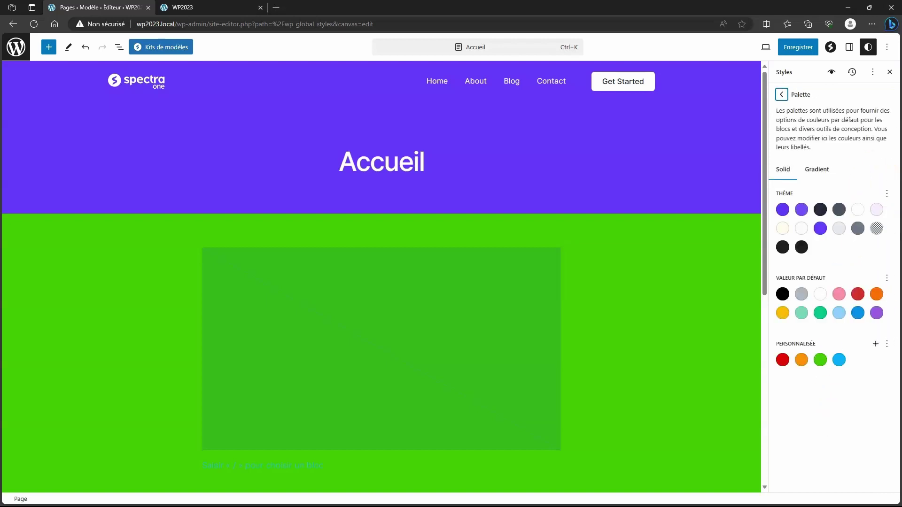
click(886, 346)
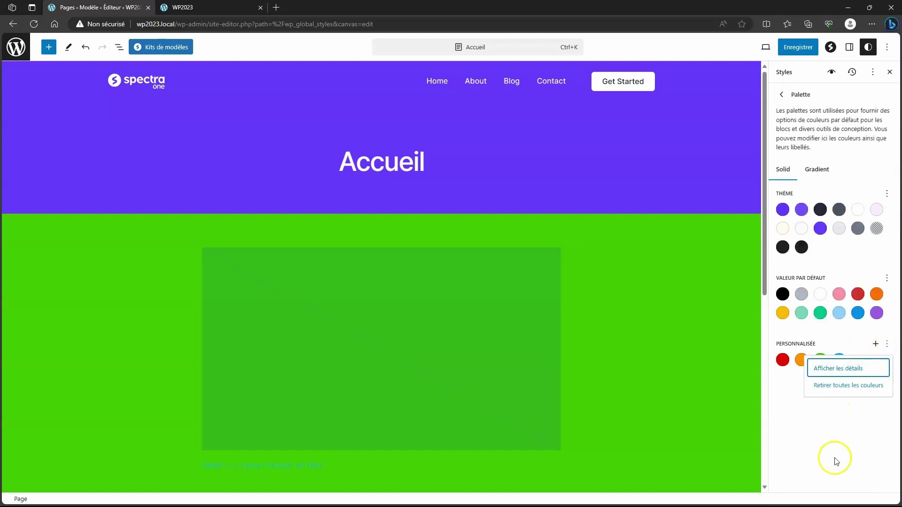
click(836, 387)
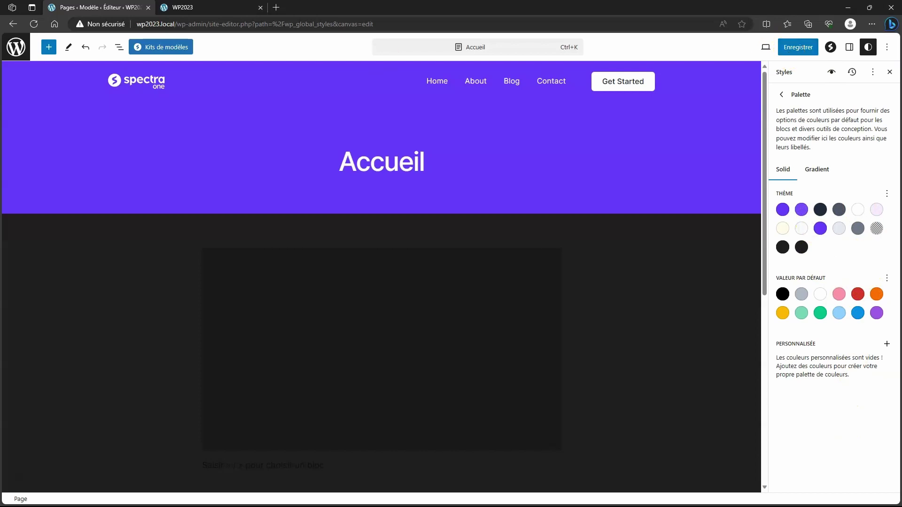
Apply the default style variation to the site and save the custom styles.
click(16, 47)
click(47, 177)
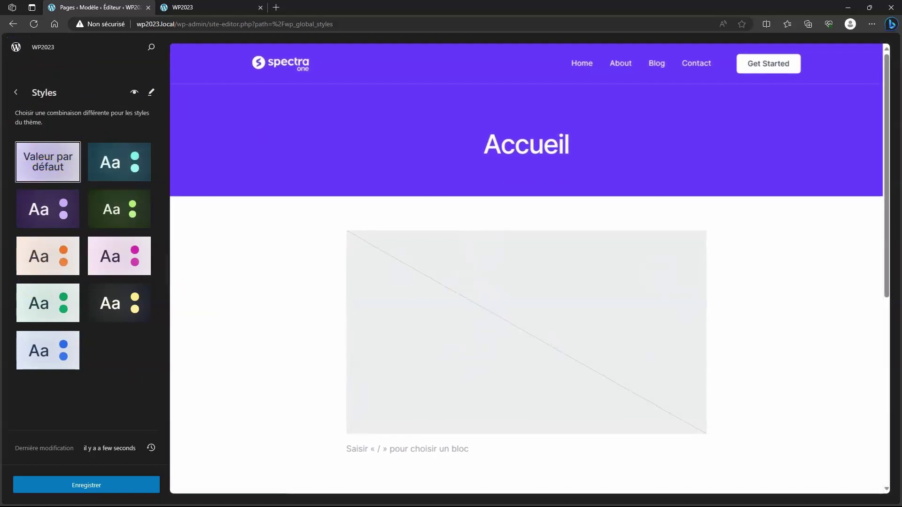
click(153, 93)
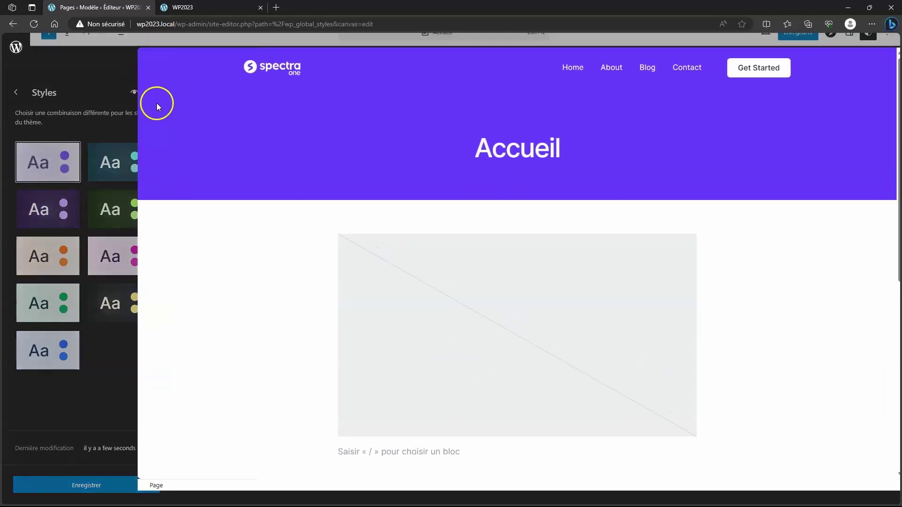
click(800, 50)
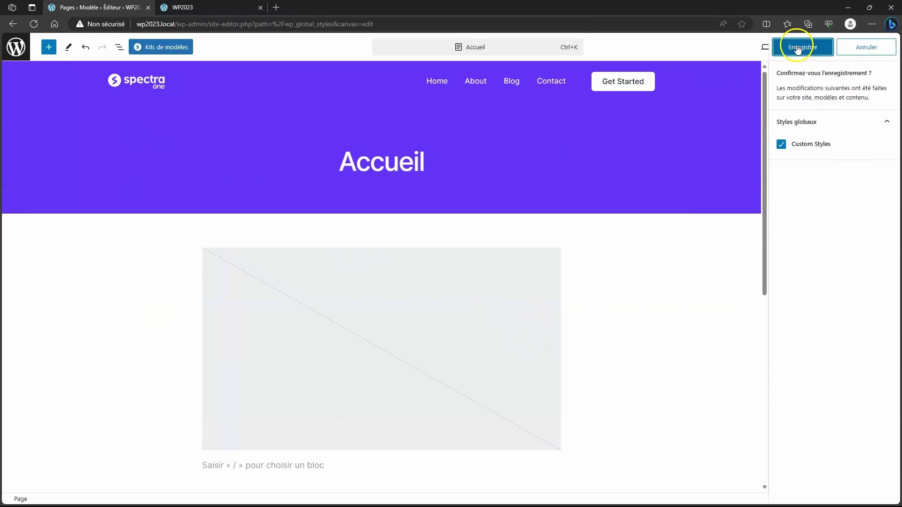
click(801, 47)
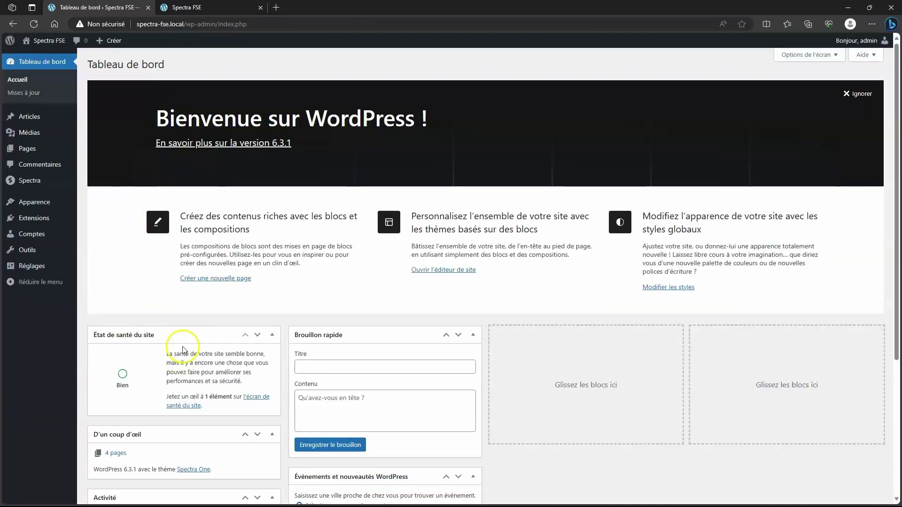